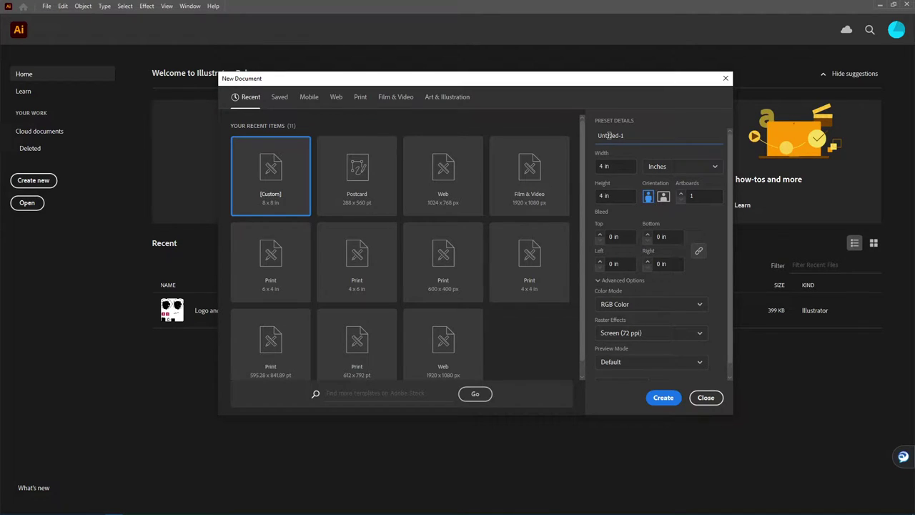
# Replace the default name with 'Pattern' and create the 4 × 4 in document.
pyautogui.doubleClick(609, 135)
pyautogui.write('Pattern')
pyautogui.click(654, 405)
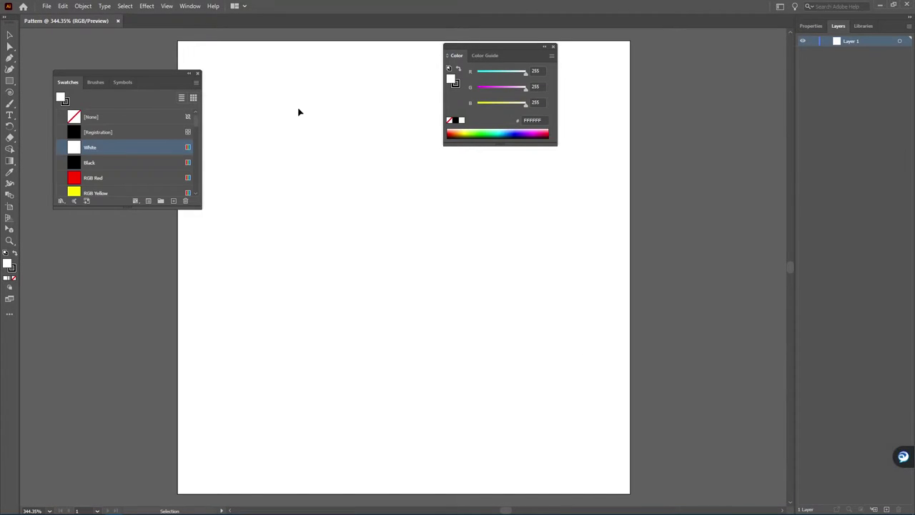
# Reset the workspace to the default Essentials layout.
pyautogui.click(793, 7)
pyautogui.click(793, 7)
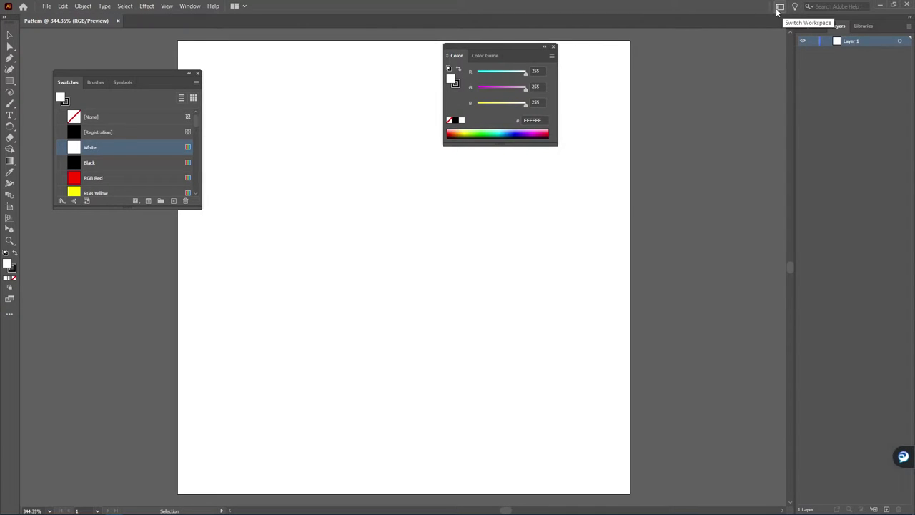
pyautogui.click(779, 6)
pyautogui.click(809, 118)
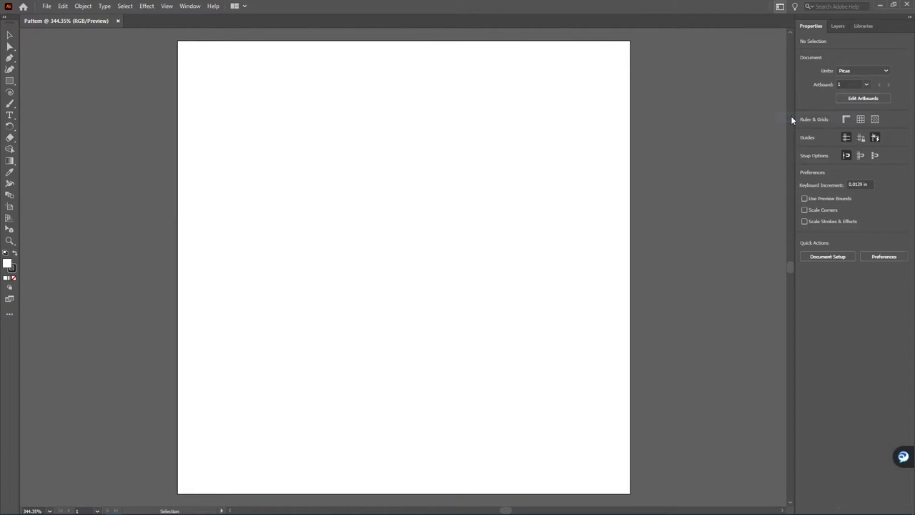
# Show the Pattern Options panel and move it to the top-left, clear of the artboard.
pyautogui.click(190, 6)
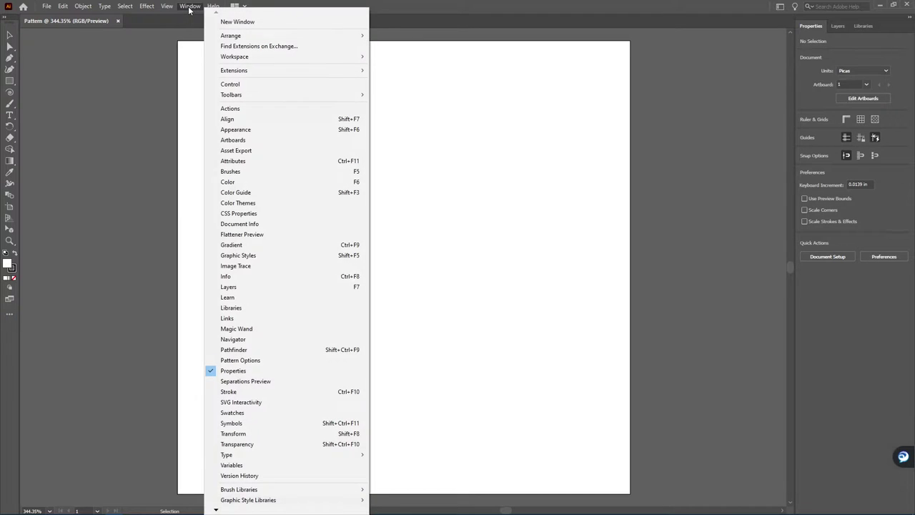
pyautogui.click(278, 364)
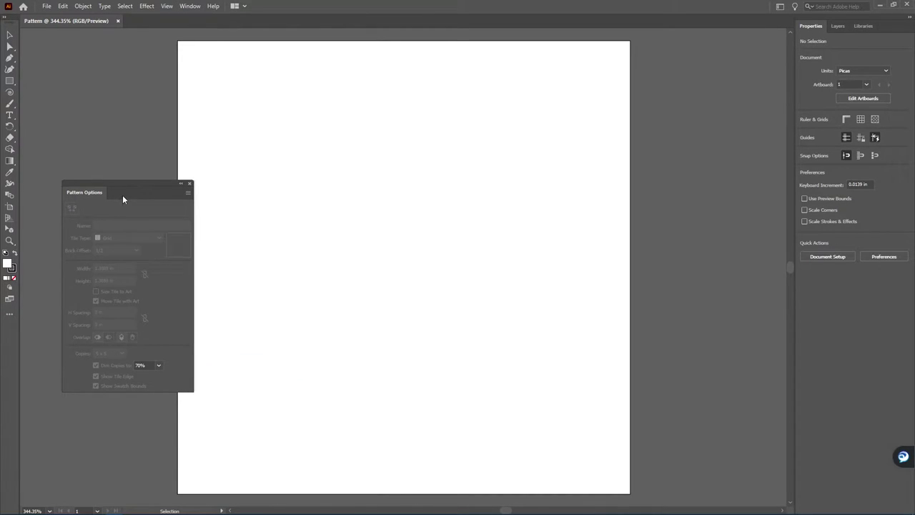
pyautogui.moveTo(122, 194); pyautogui.dragTo(93, 56)
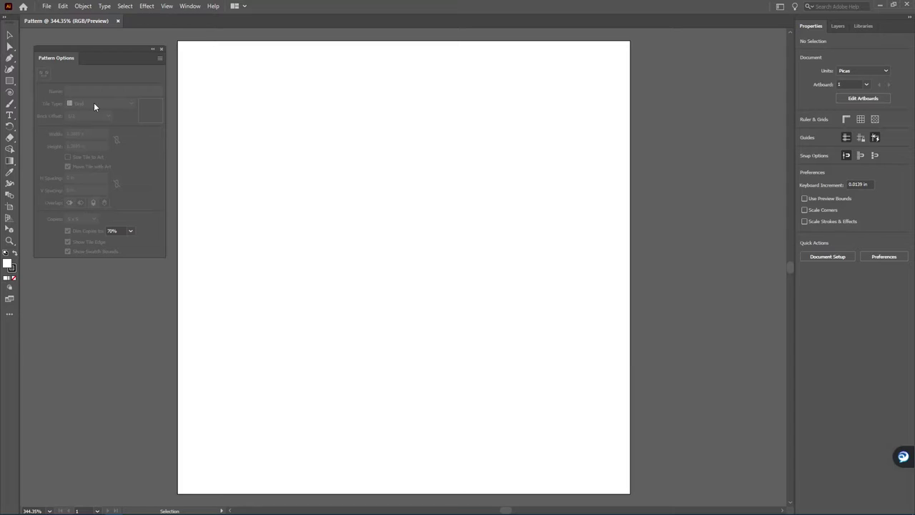
# Choose the Star Tool with an orange fill.
pyautogui.click(12, 84)
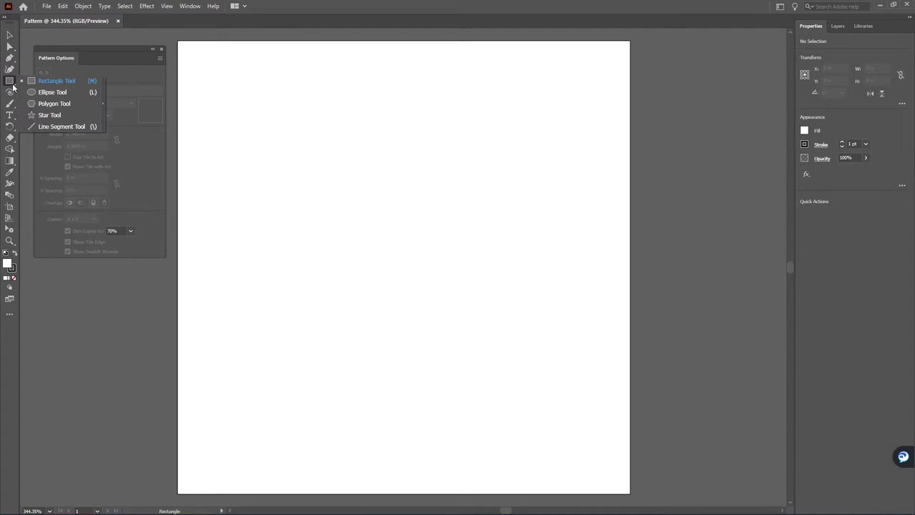
pyautogui.click(44, 115)
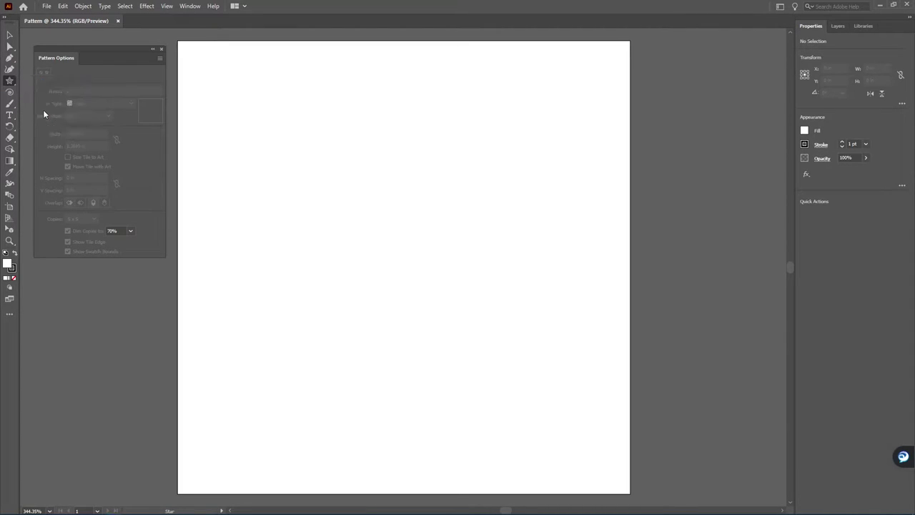
pyautogui.click(804, 130)
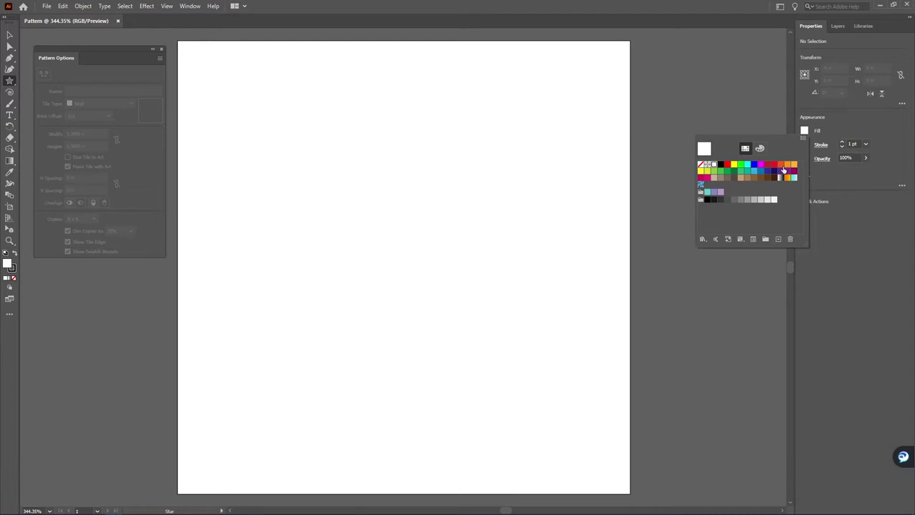
pyautogui.click(787, 177)
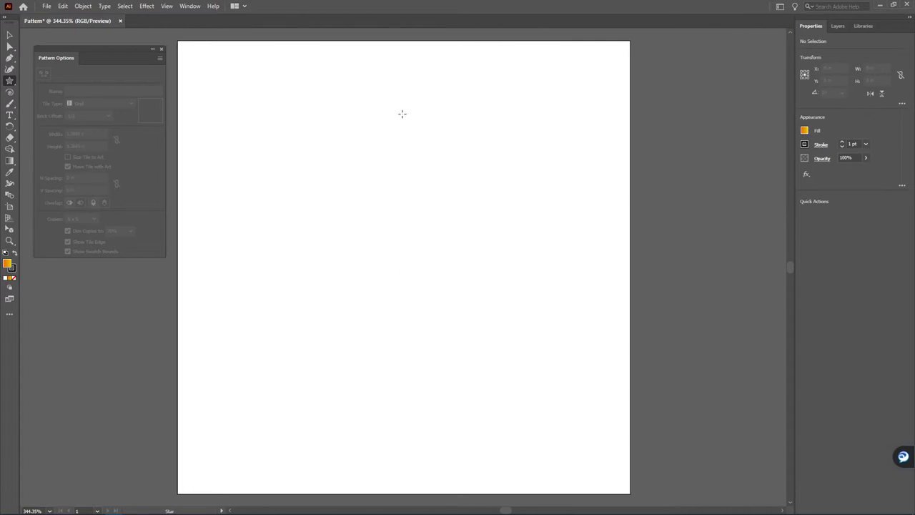
# Draw overlapping stars near the top of the artboard and nudge the large one up-left.
pyautogui.moveTo(400, 113)
pyautogui.mouseDown()
pyautogui.moveTo(426, 123)
pyautogui.moveTo(414, 163)
pyautogui.moveTo(403, 163)
pyautogui.mouseUp()
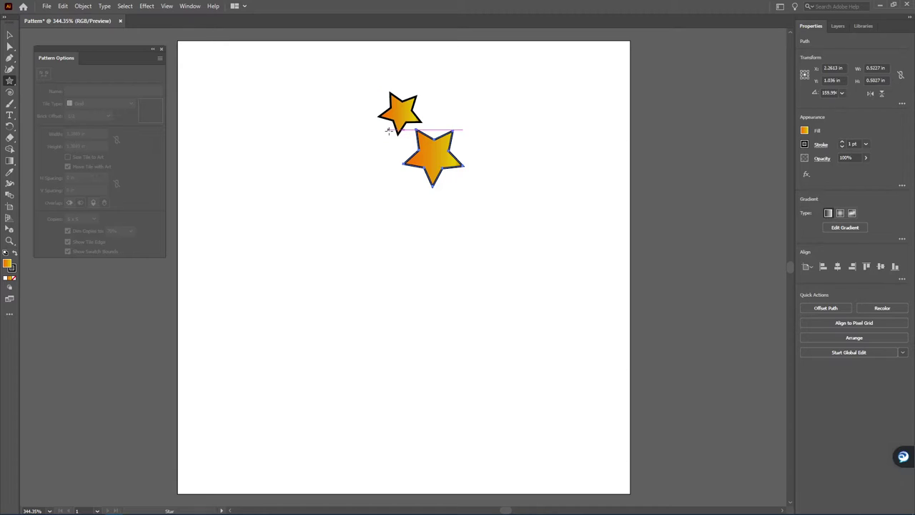
pyautogui.moveTo(388, 131)
pyautogui.mouseDown()
pyautogui.moveTo(374, 140)
pyautogui.moveTo(386, 139)
pyautogui.moveTo(388, 153)
pyautogui.moveTo(384, 144)
pyautogui.mouseUp()
pyautogui.press('v')
pyautogui.moveTo(440, 155); pyautogui.dragTo(433, 147)
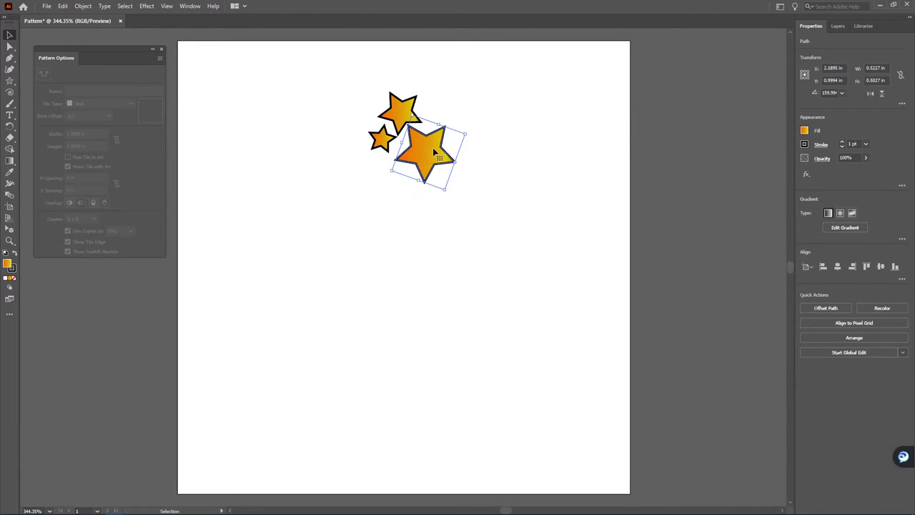
pyautogui.click(367, 157)
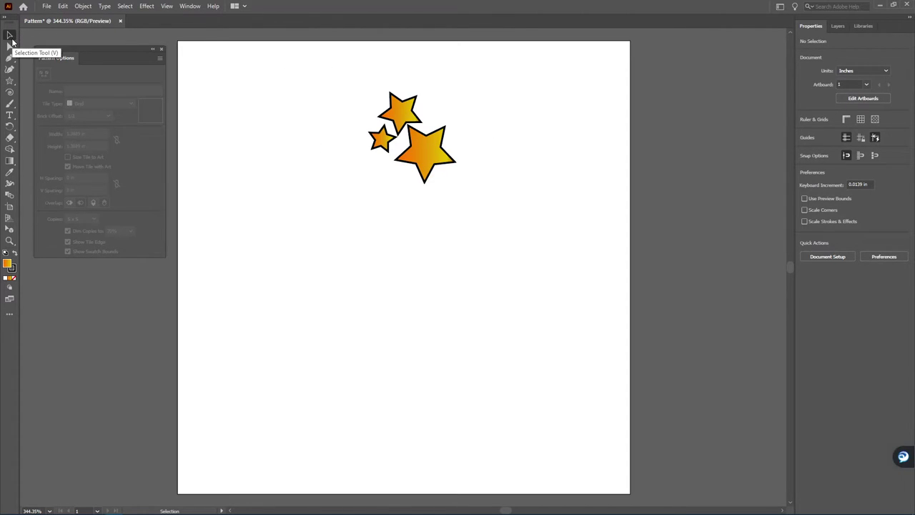
# Select all three stars and make a new pattern from them via the Pattern Options menu.
pyautogui.moveTo(339, 75); pyautogui.dragTo(488, 211)
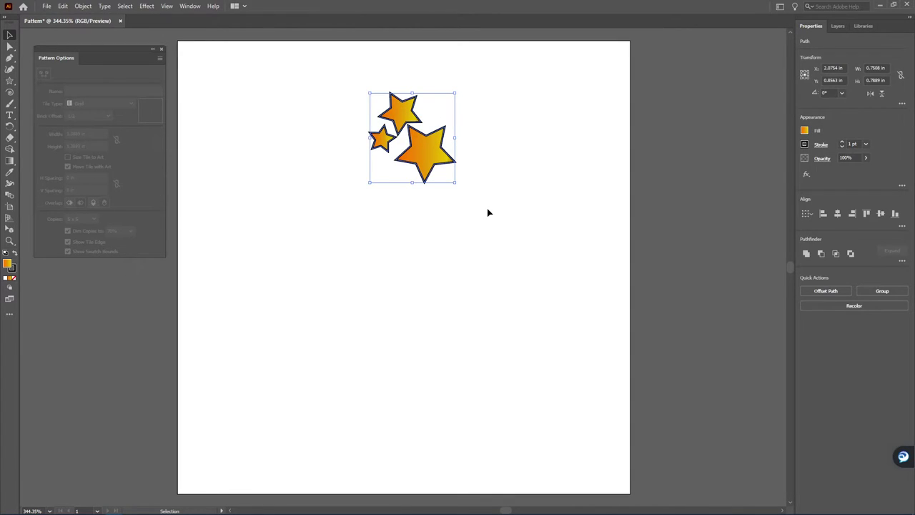
pyautogui.click(160, 59)
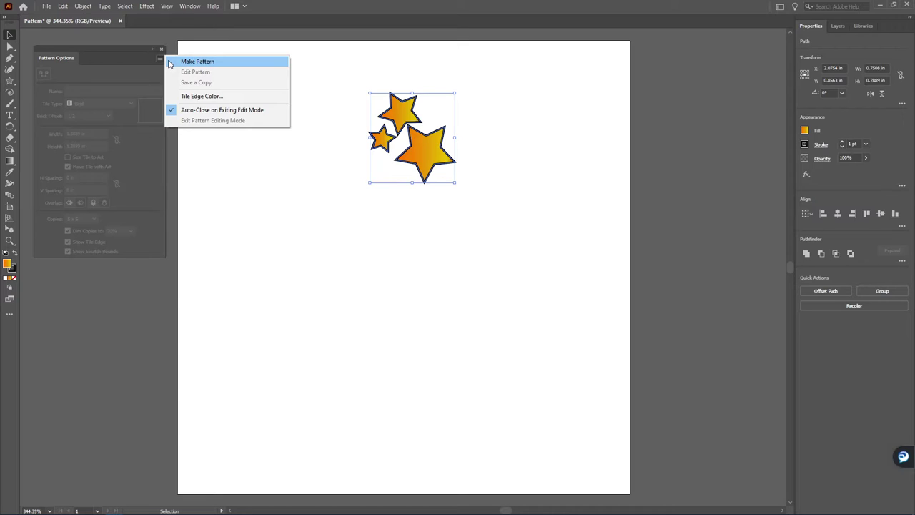
pyautogui.click(197, 61)
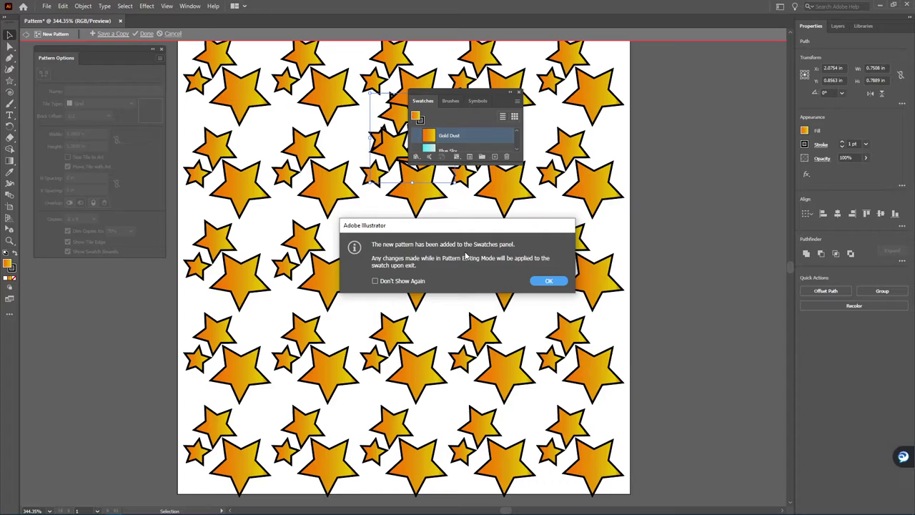
pyautogui.click(547, 281)
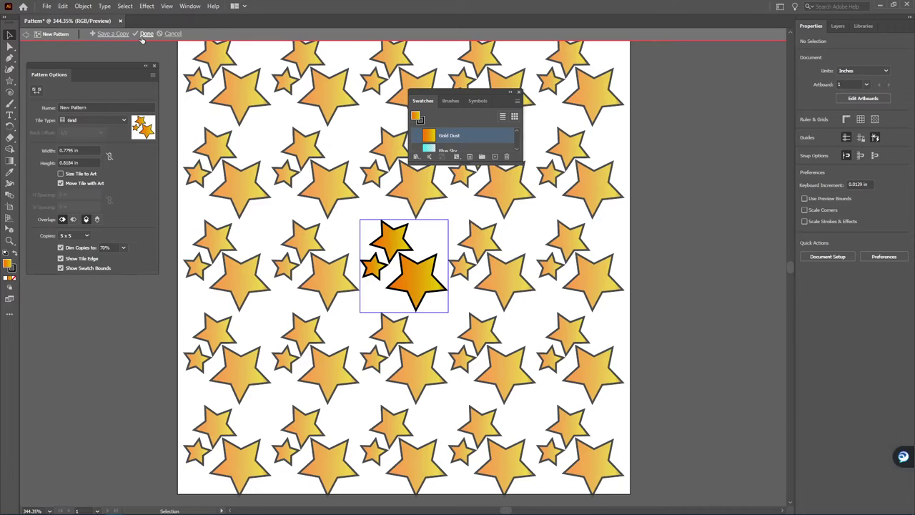
# Fill the large star in the pattern tile with the blue Jive stripes swatch.
pyautogui.moveTo(453, 95); pyautogui.dragTo(692, 156)
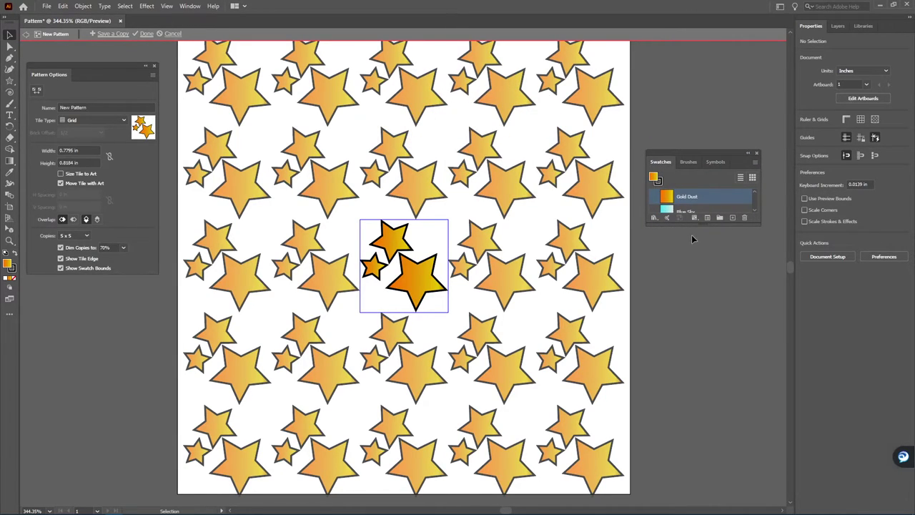
pyautogui.moveTo(670, 225); pyautogui.dragTo(670, 301)
pyautogui.click(419, 269)
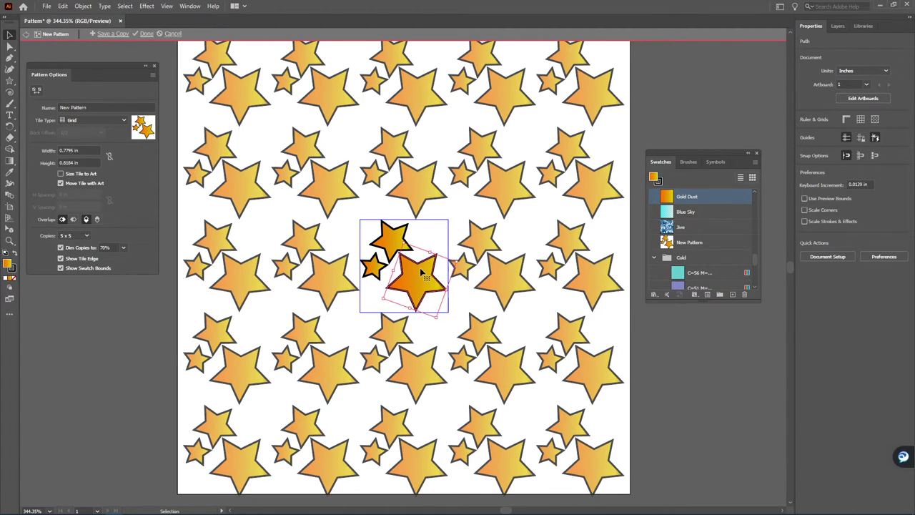
pyautogui.moveTo(677, 228); pyautogui.dragTo(422, 277)
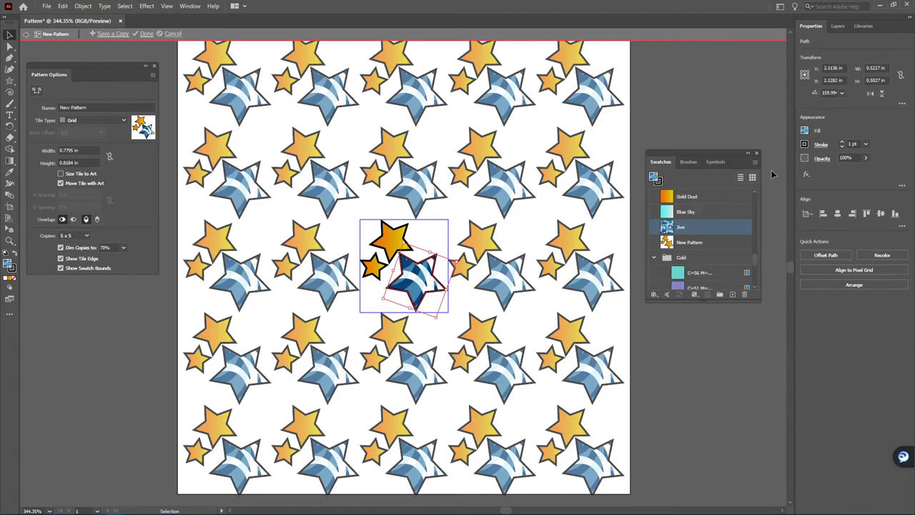
# Give the striped star a dark blue stroke, 2 pt thick.
pyautogui.click(804, 145)
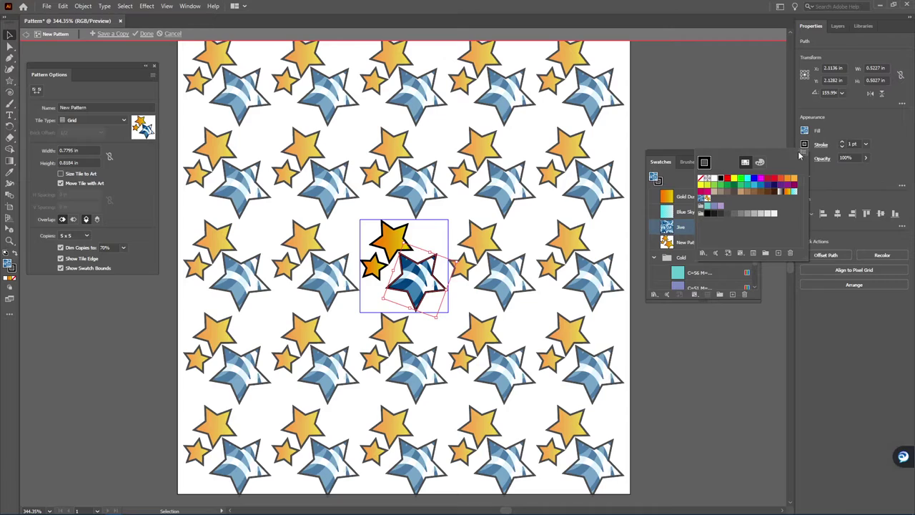
pyautogui.click(767, 184)
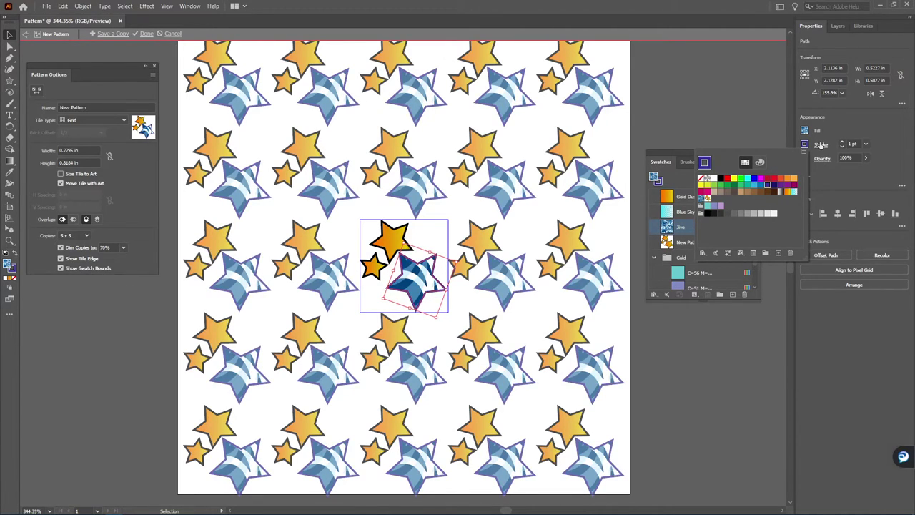
pyautogui.click(841, 143)
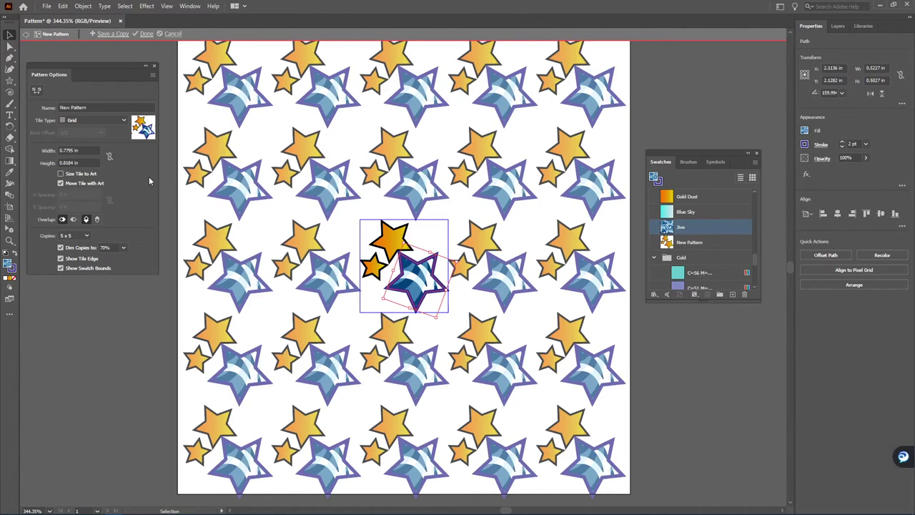
# Rename the pattern to 'starryPattern'.
pyautogui.moveTo(106, 108); pyautogui.dragTo(59, 109)
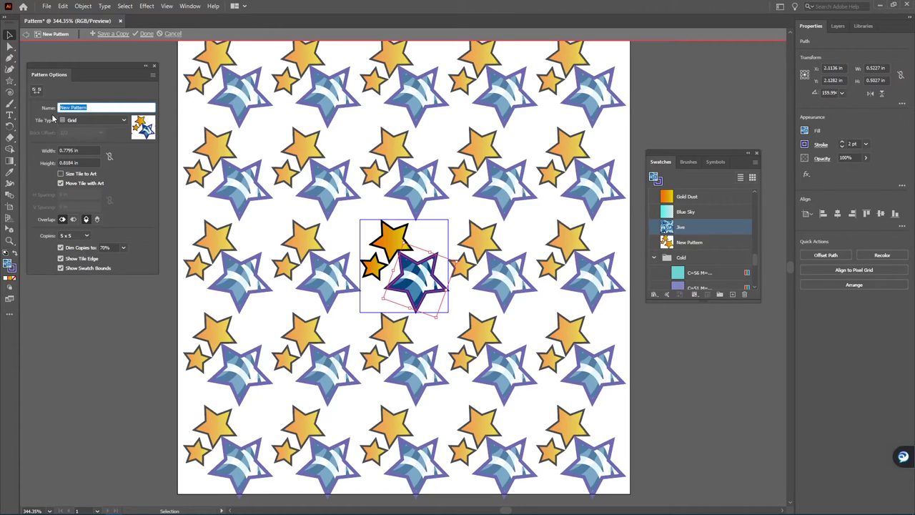
pyautogui.write('starryPattern')
pyautogui.press('Return')
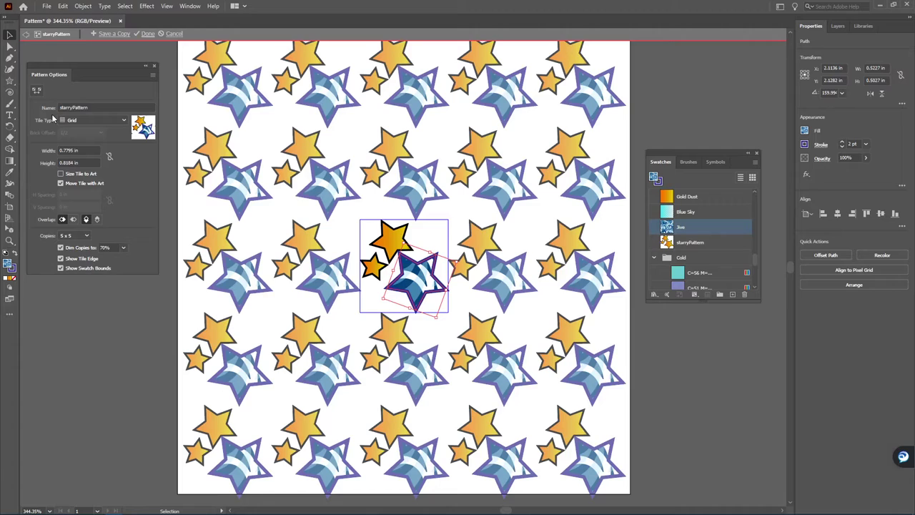
# After trying Hex by Column and Brick by Row, set Hex by Row tiling with Right in Front overlap.
pyautogui.click(123, 121)
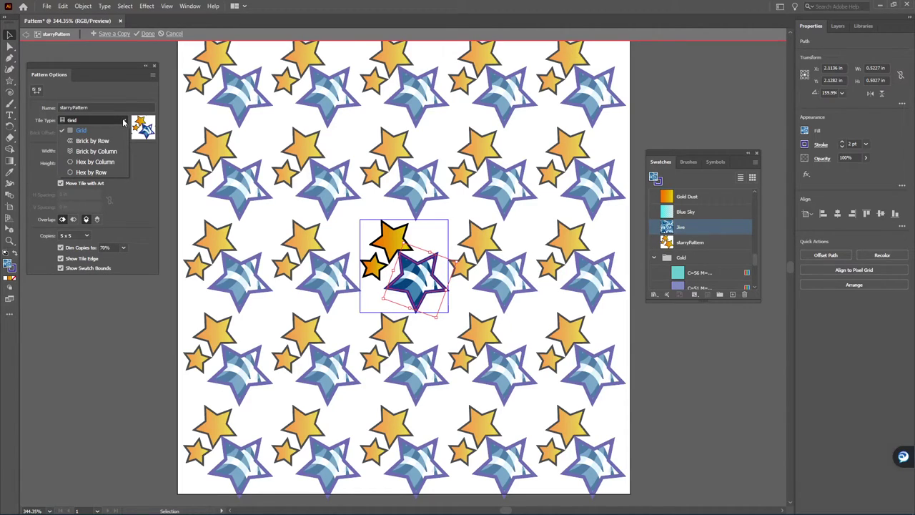
pyautogui.click(114, 162)
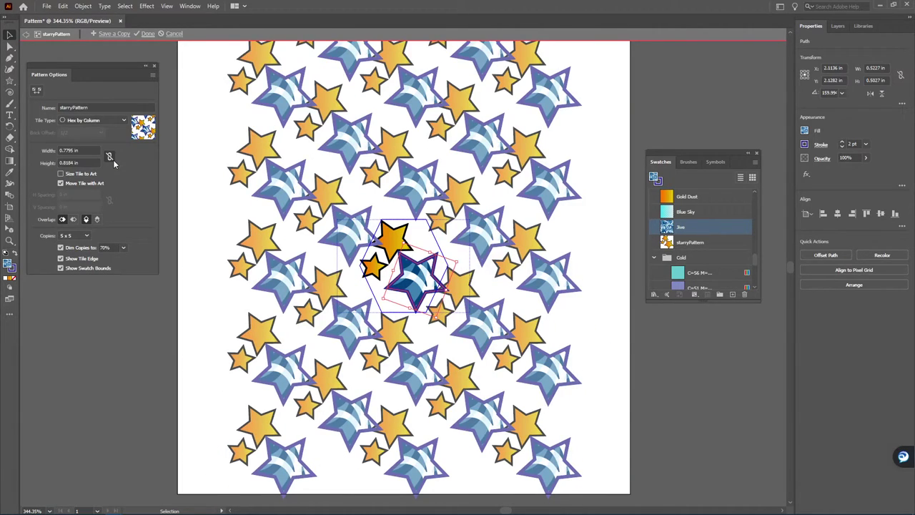
pyautogui.click(122, 121)
pyautogui.click(115, 139)
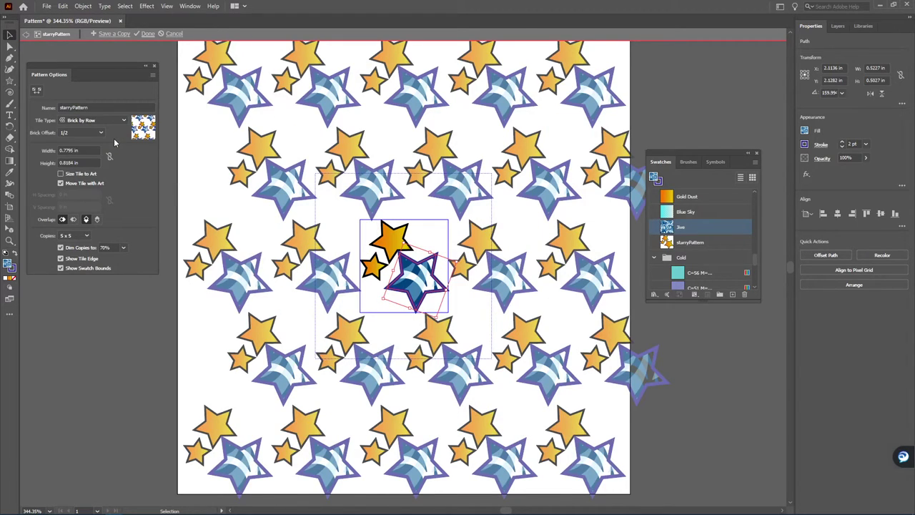
pyautogui.click(124, 120)
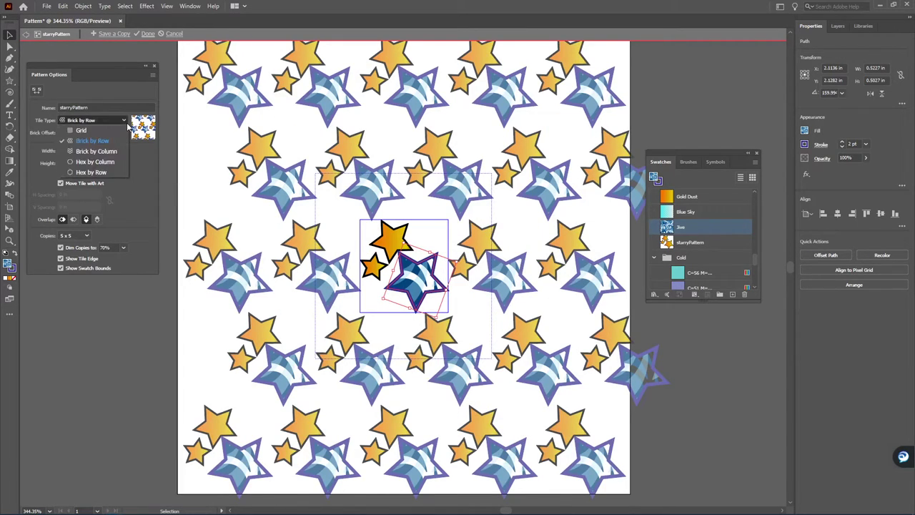
pyautogui.click(92, 172)
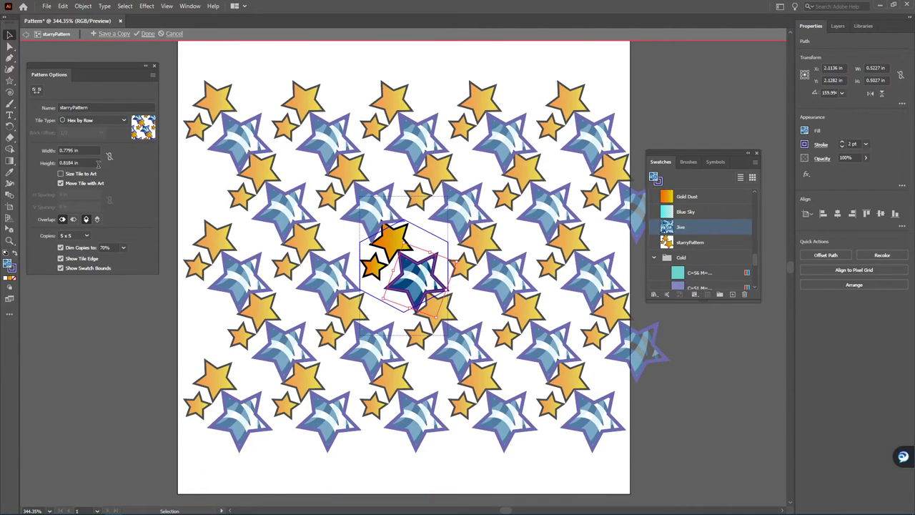
pyautogui.click(77, 220)
# Drag the tile's edges outward with the Pattern Tile Tool to 0.8796 × 0.9217 in.
pyautogui.click(37, 91)
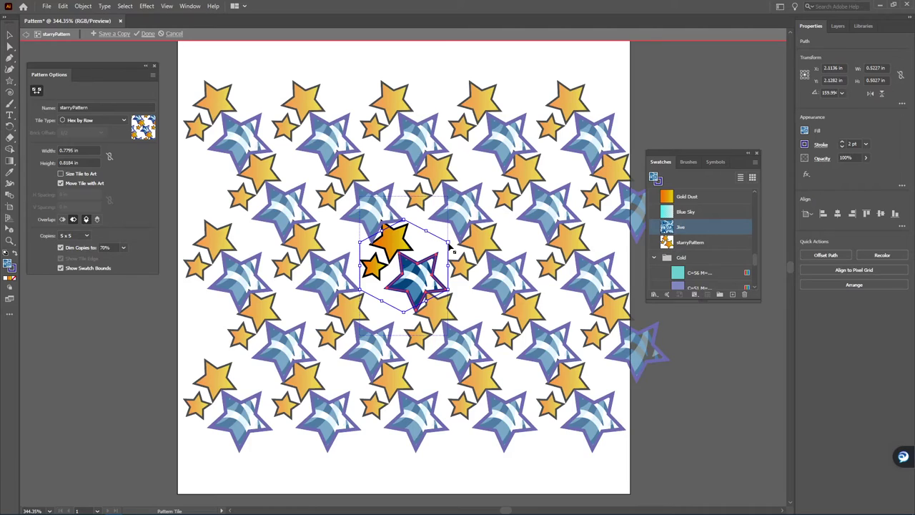
pyautogui.moveTo(452, 251); pyautogui.dragTo(455, 255)
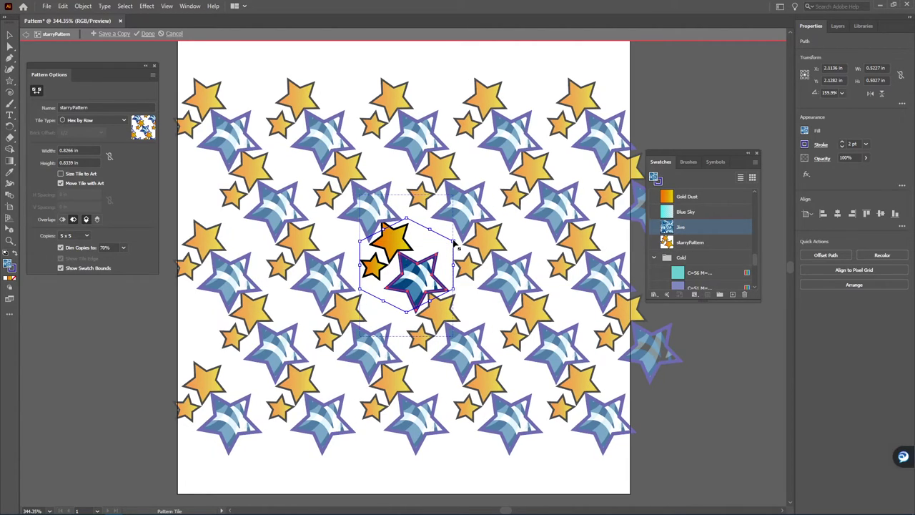
pyautogui.moveTo(406, 313); pyautogui.dragTo(409, 325)
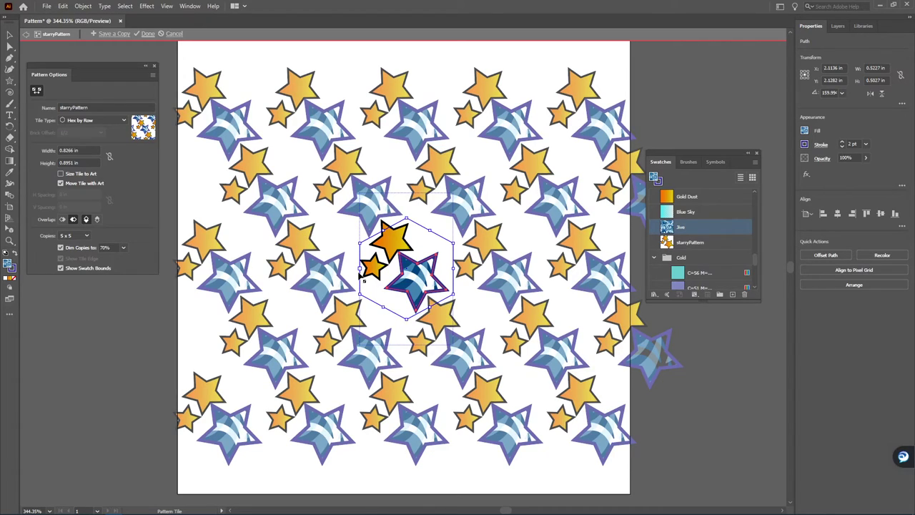
pyautogui.moveTo(360, 268); pyautogui.dragTo(353, 270)
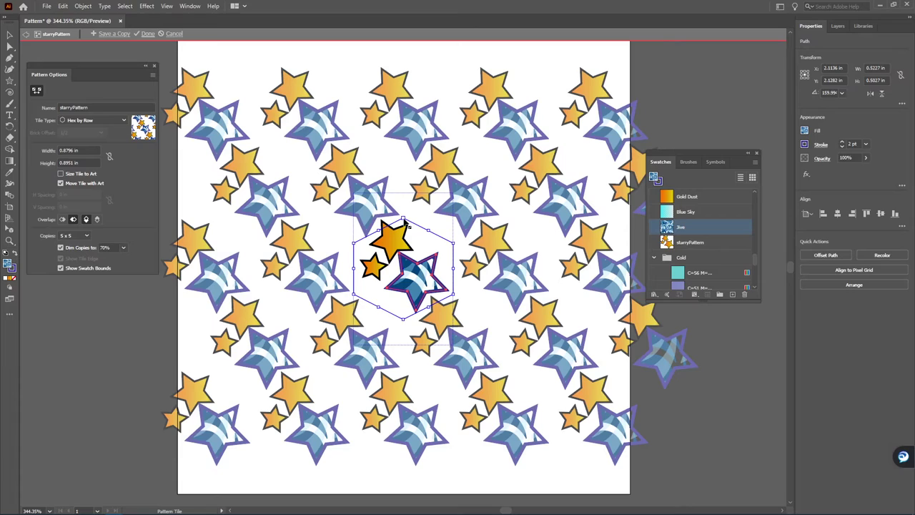
pyautogui.moveTo(404, 220); pyautogui.dragTo(404, 217)
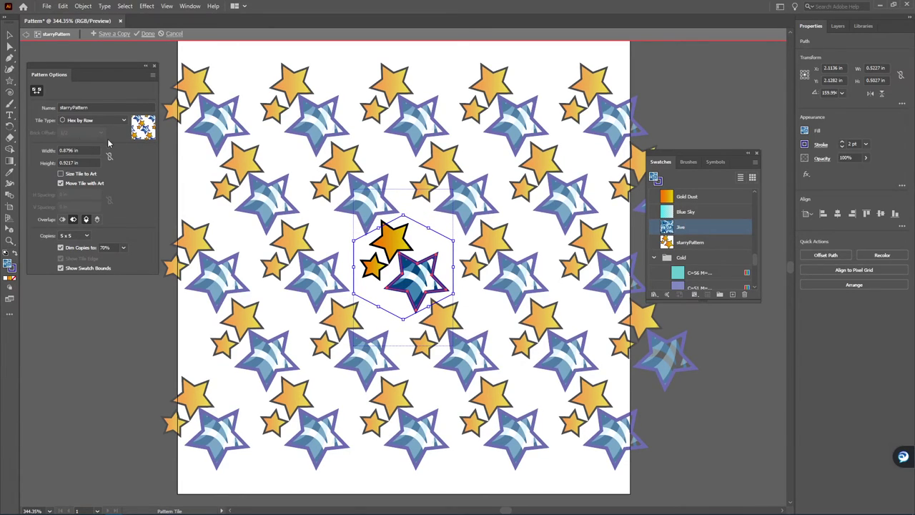
pyautogui.click(38, 91)
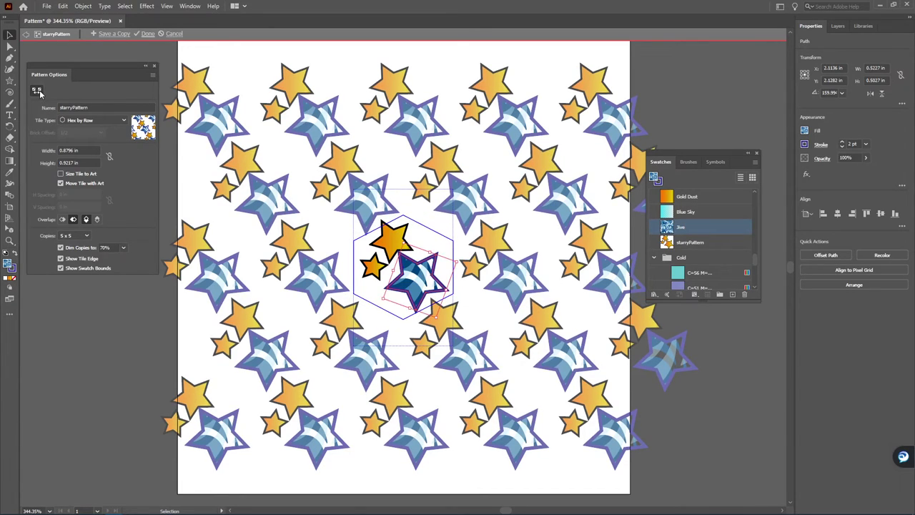
# Finish pattern editing with Done and accept the expansion warning to save starryPattern.
pyautogui.click(146, 38)
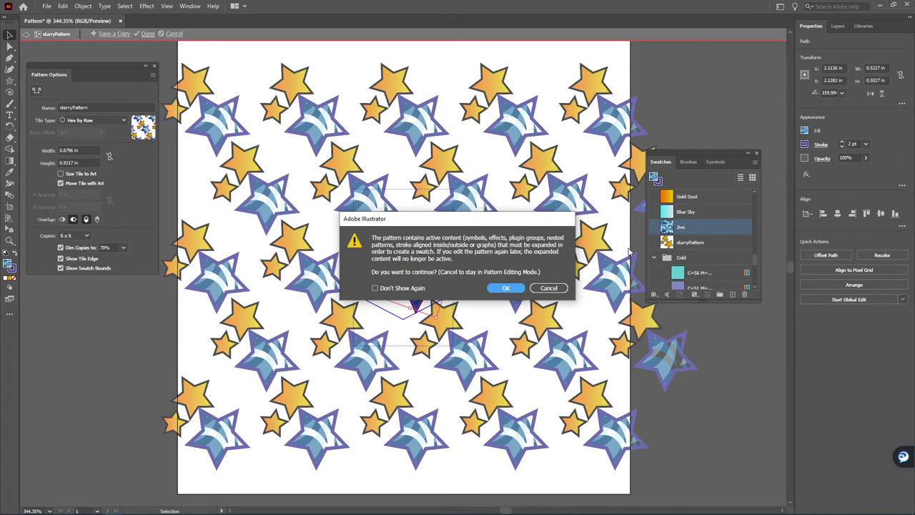
pyautogui.click(506, 288)
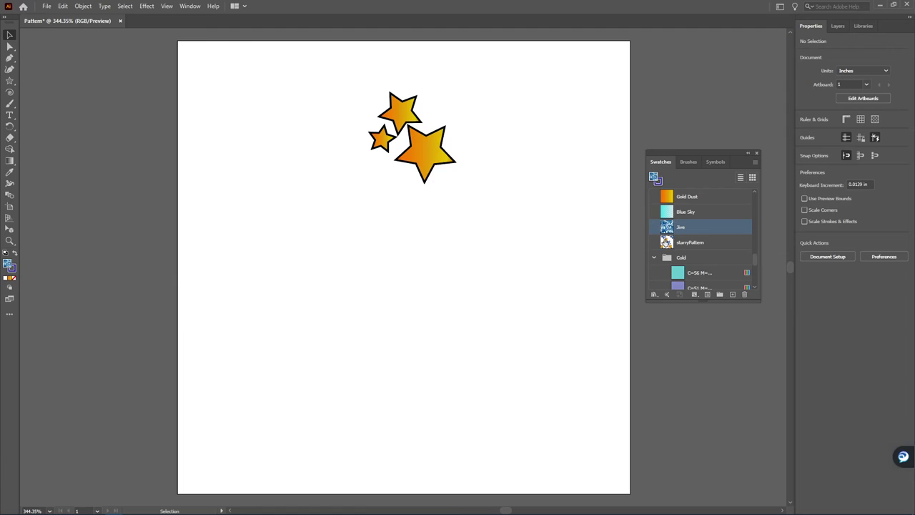
# Delete the three original stars and draw a large rectangle across the artboard's upper part.
pyautogui.moveTo(328, 84); pyautogui.dragTo(517, 213)
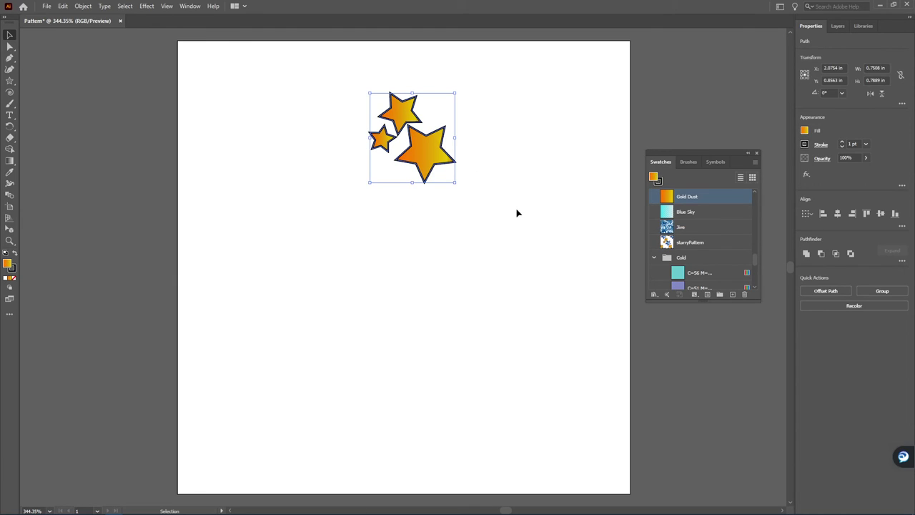
pyautogui.press('Delete')
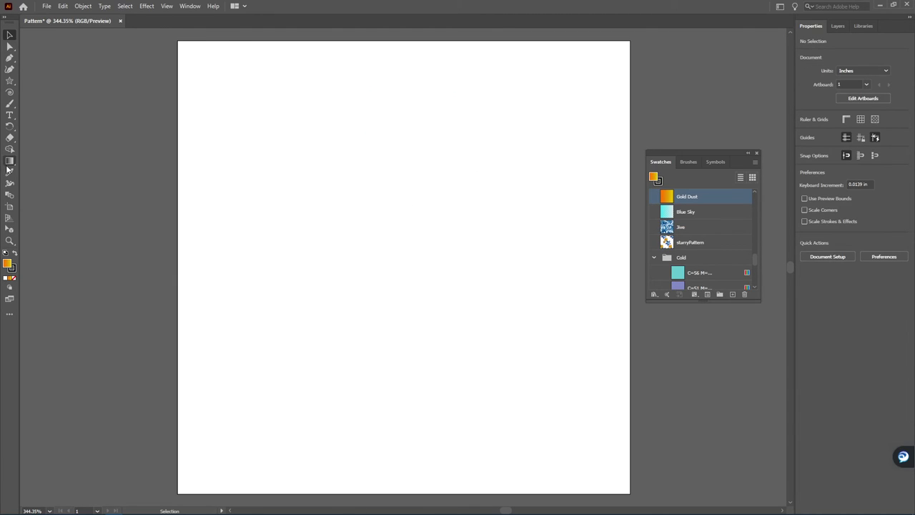
pyautogui.moveTo(9, 81); pyautogui.dragTo(45, 82)
pyautogui.moveTo(183, 56); pyautogui.dragTo(619, 371)
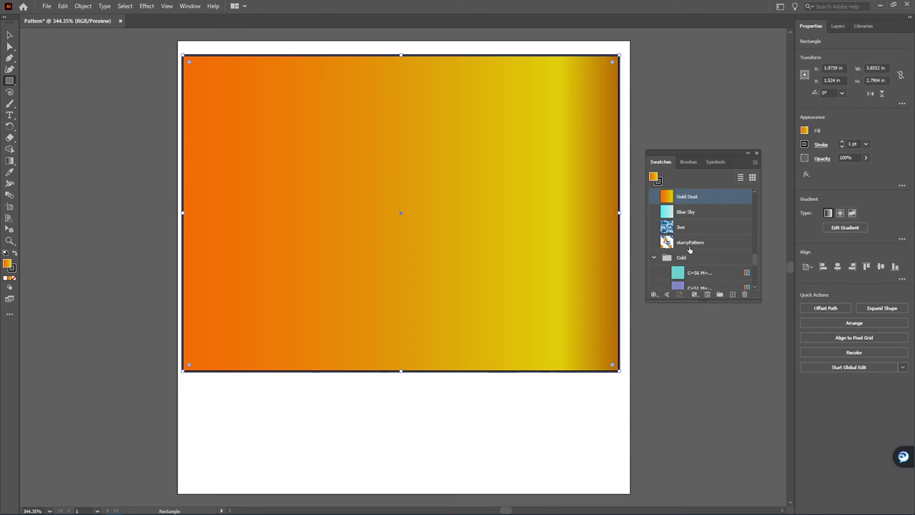
# Fill the rectangle with the starryPattern swatch and nudge it slightly up and right.
pyautogui.moveTo(688, 242); pyautogui.dragTo(499, 240)
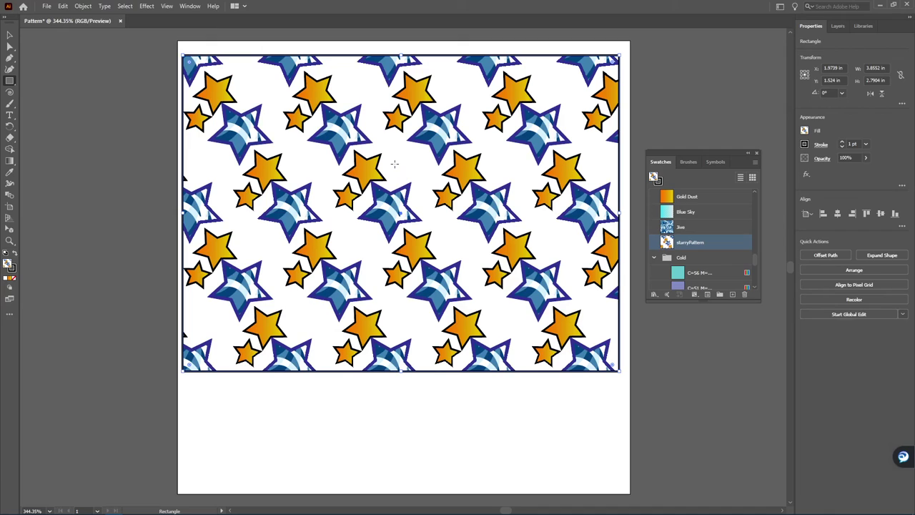
pyautogui.press('v')
pyautogui.moveTo(391, 207)
pyautogui.mouseDown()
pyautogui.moveTo(403, 192)
pyautogui.moveTo(397, 209)
pyautogui.mouseUp()
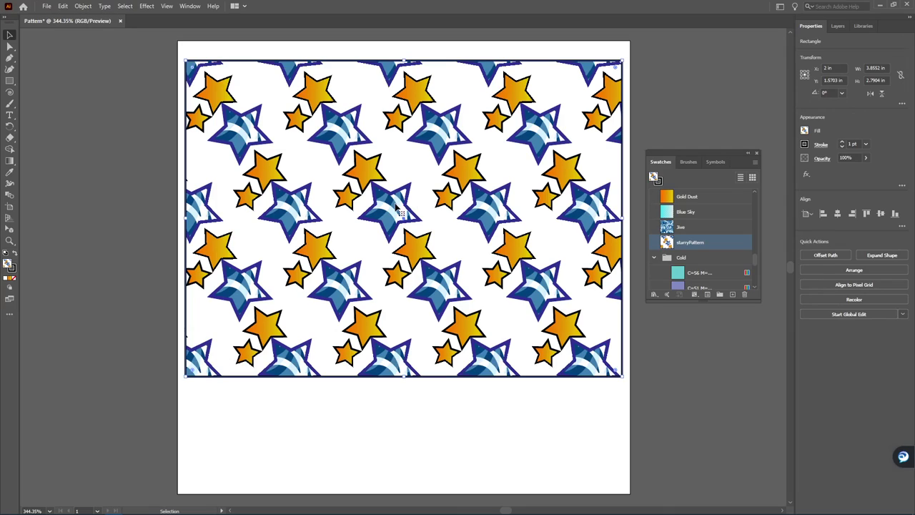